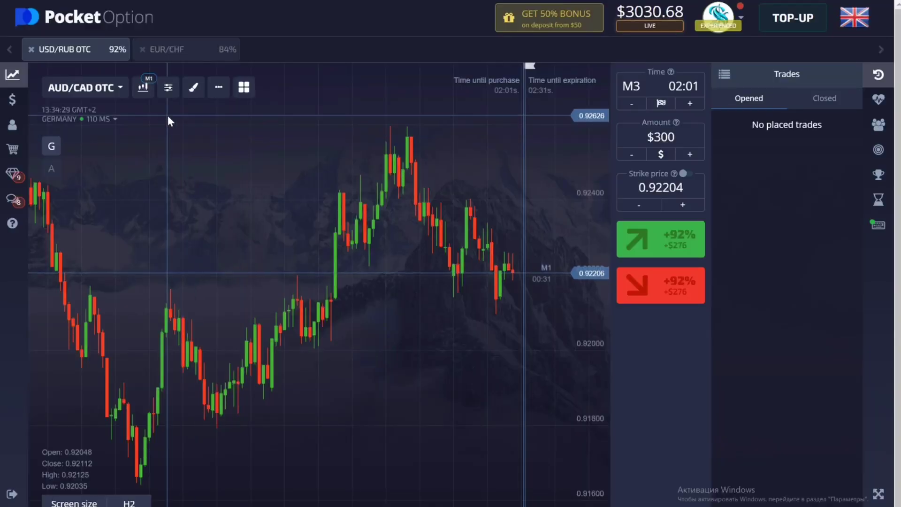
Add the Parabolic SAR indicator to the chart
{"action": "left_click", "coordinate": [144, 88]}
{"action": "left_click", "coordinate": [470, 245]}
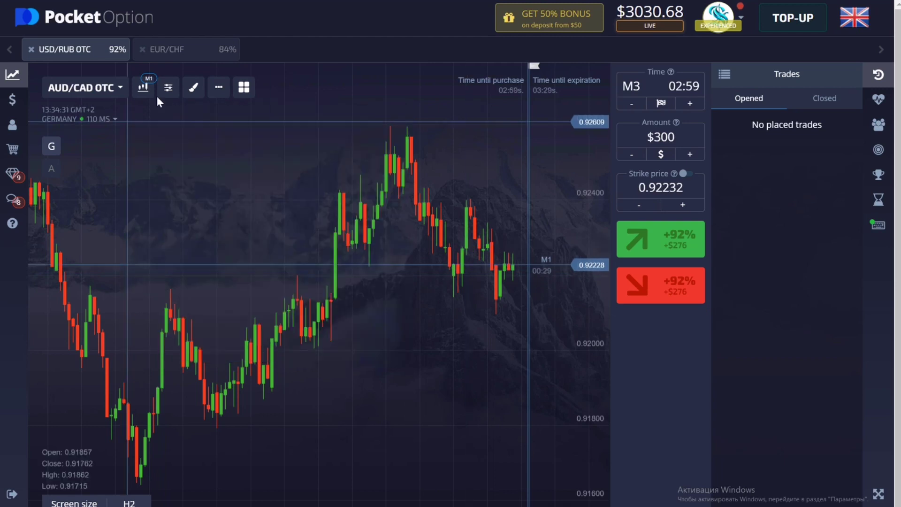
{"action": "left_click", "coordinate": [169, 87]}
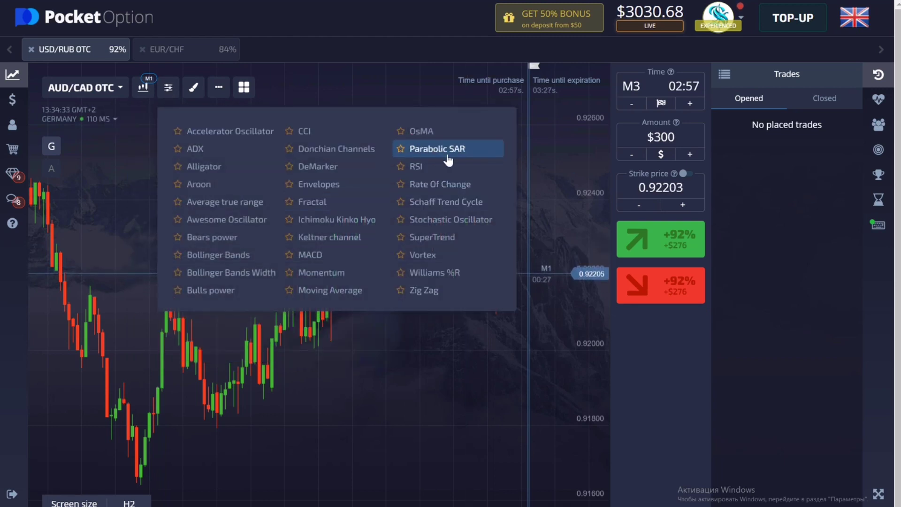
{"action": "left_click", "coordinate": [415, 149]}
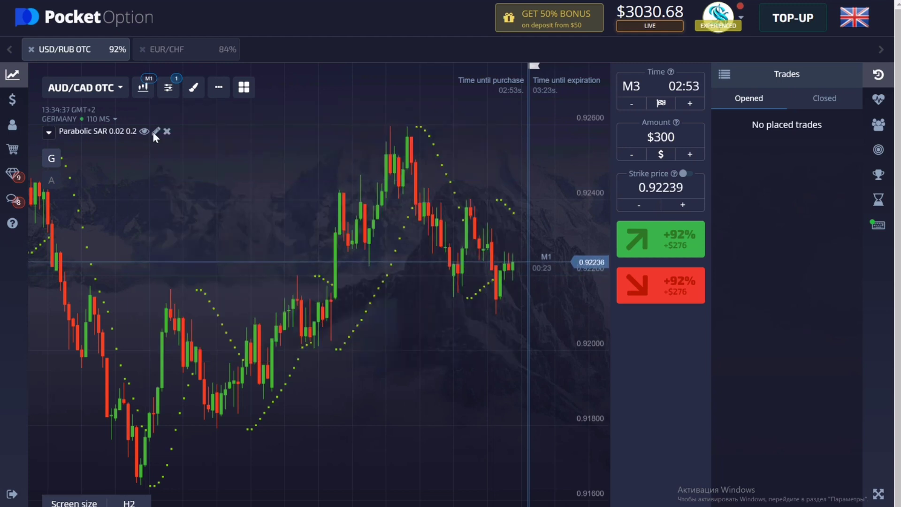
Style the Parabolic SAR main line magenta at 2px width and save it
{"action": "left_click", "coordinate": [155, 132]}
{"action": "left_click", "coordinate": [399, 220]}
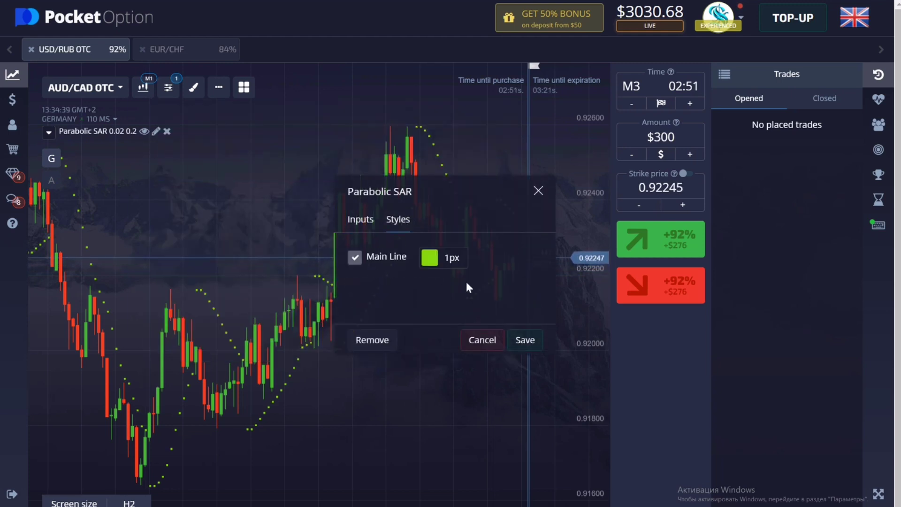
{"action": "left_click", "coordinate": [431, 259]}
{"action": "left_click", "coordinate": [451, 313]}
{"action": "left_click", "coordinate": [484, 350]}
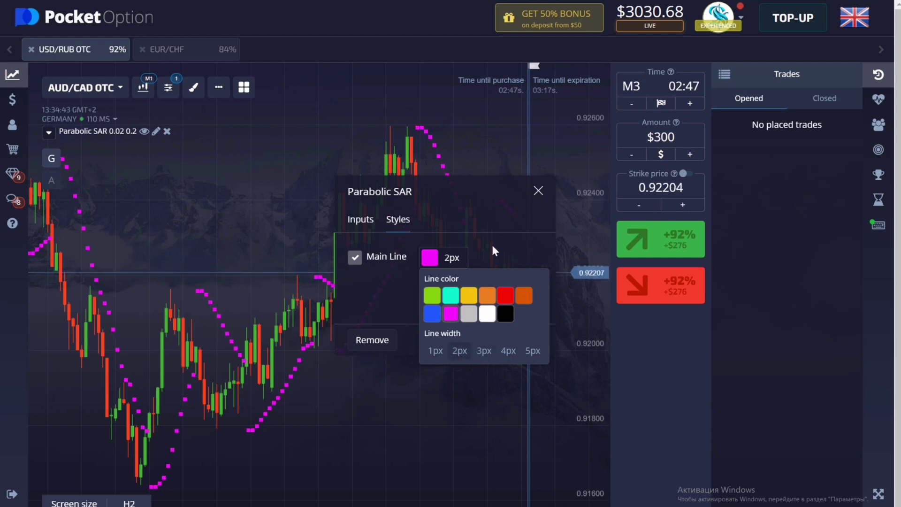
{"action": "left_click", "coordinate": [463, 260]}
{"action": "left_click", "coordinate": [520, 342]}
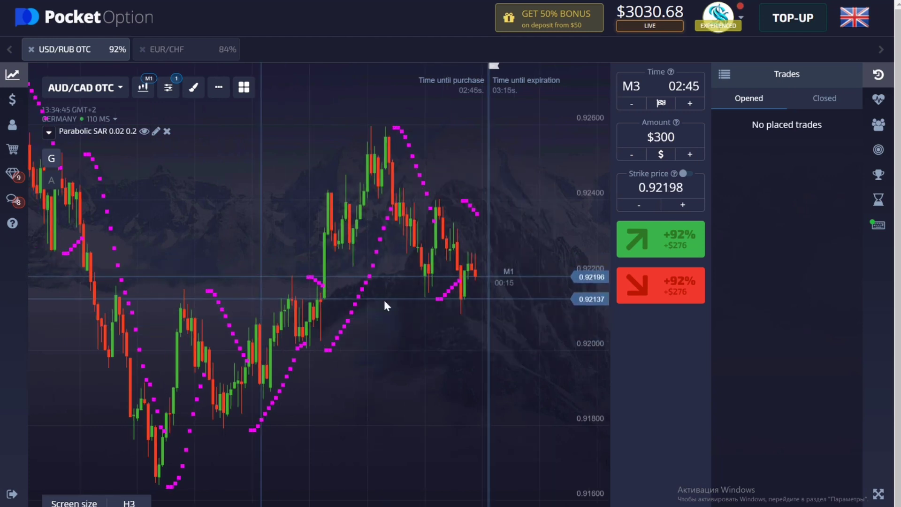
{"action": "scroll", "coordinate": [483, 258], "scroll_direction": "up", "scroll_amount": 5}
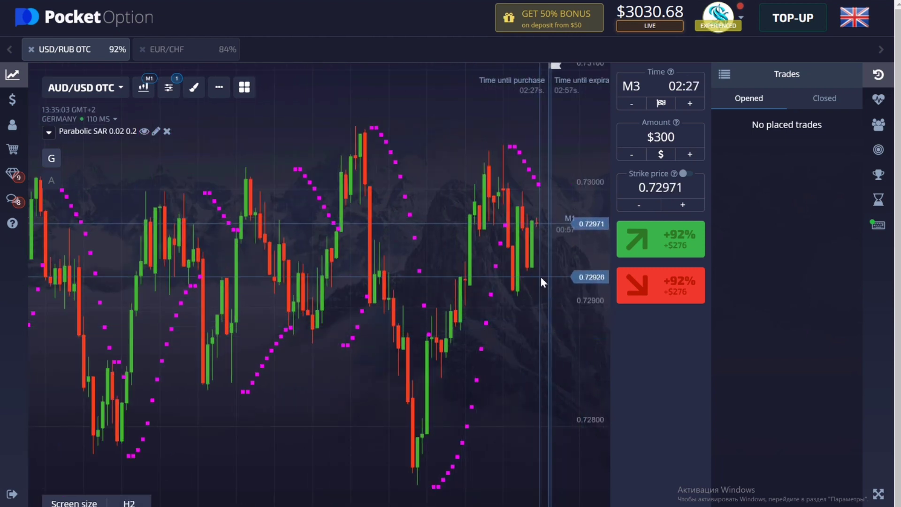
{"action": "key", "text": "Print"}
{"action": "left_click_drag", "start_coordinate": [455, 377], "coordinate": [494, 416]}
{"action": "left_click_drag", "start_coordinate": [196, 200], "coordinate": [209, 227]}
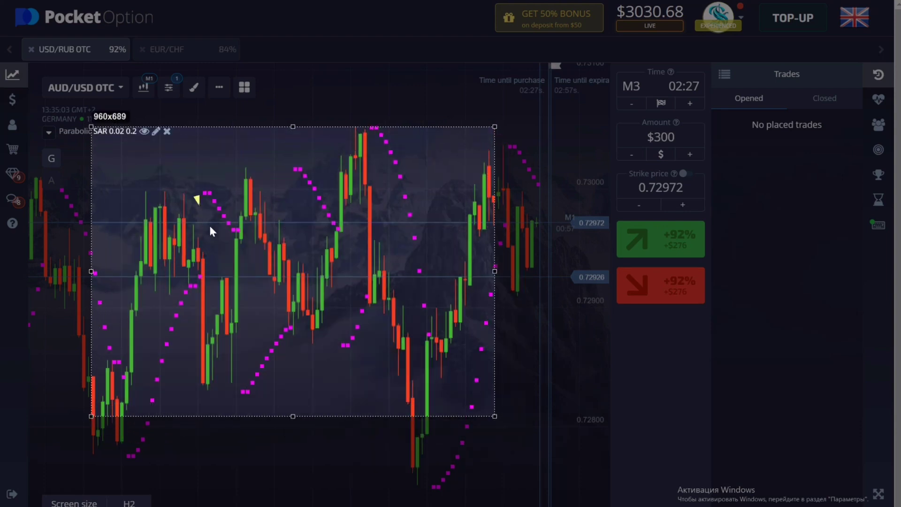
{"action": "mouse_move", "coordinate": [240, 383]}
{"action": "left_mouse_down"}
{"action": "mouse_move", "coordinate": [276, 315]}
{"action": "mouse_move", "coordinate": [264, 320]}
{"action": "left_mouse_up"}
{"action": "left_click_drag", "start_coordinate": [284, 174], "coordinate": [312, 227]}
{"action": "left_click_drag", "start_coordinate": [340, 331], "coordinate": [360, 271]}
{"action": "left_click_drag", "start_coordinate": [381, 155], "coordinate": [413, 302]}
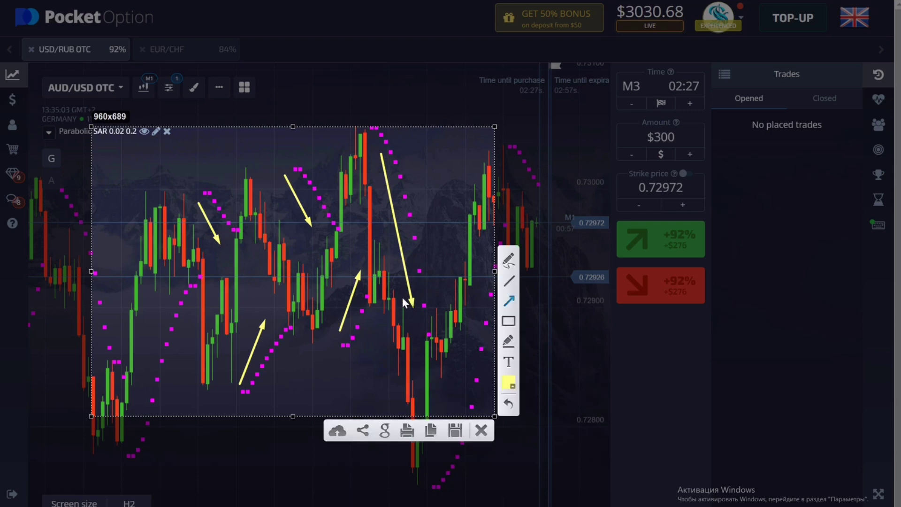
{"action": "left_click_drag", "start_coordinate": [141, 400], "coordinate": [162, 299]}
{"action": "left_click_drag", "start_coordinate": [105, 263], "coordinate": [108, 310]}
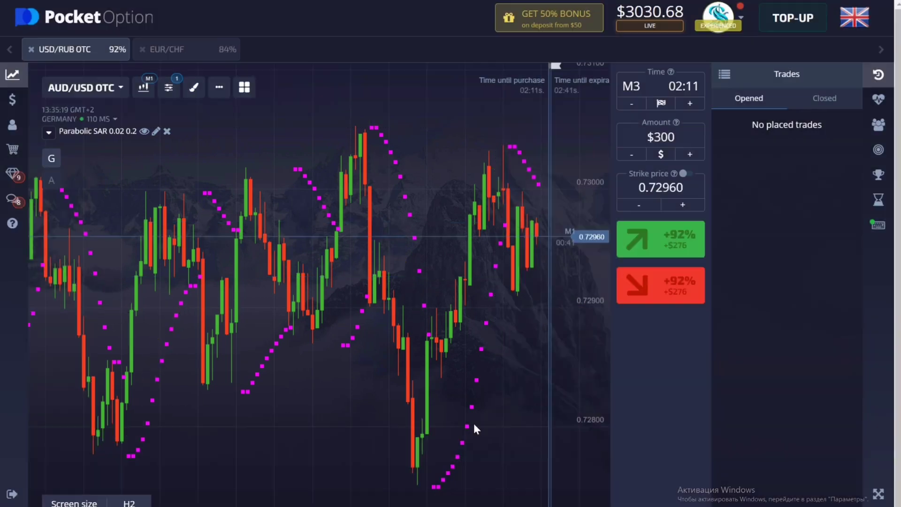
Zoom the AUD/USD OTC chart and place a $300 LOWER trade
{"action": "scroll", "coordinate": [488, 283], "scroll_direction": "up", "scroll_amount": 1}
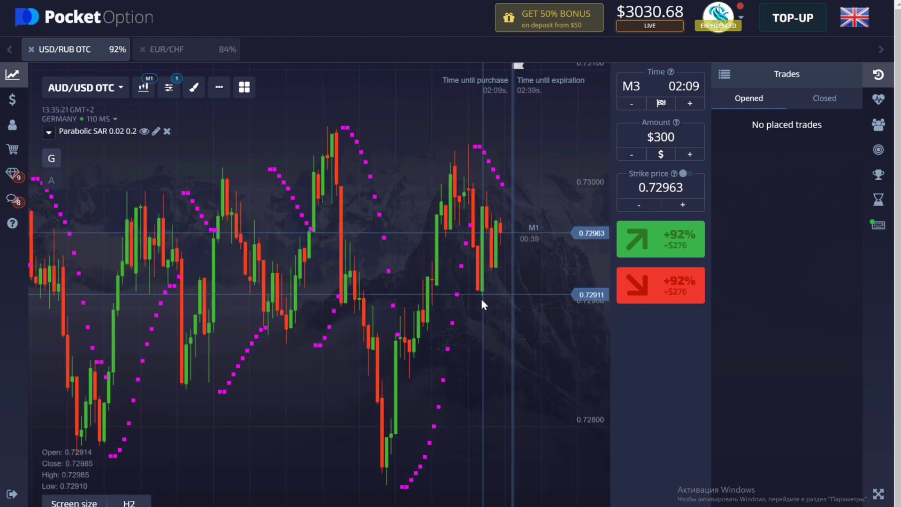
{"action": "scroll", "coordinate": [480, 306], "scroll_direction": "up", "scroll_amount": 1}
{"action": "scroll", "coordinate": [455, 306], "scroll_direction": "down", "scroll_amount": 1}
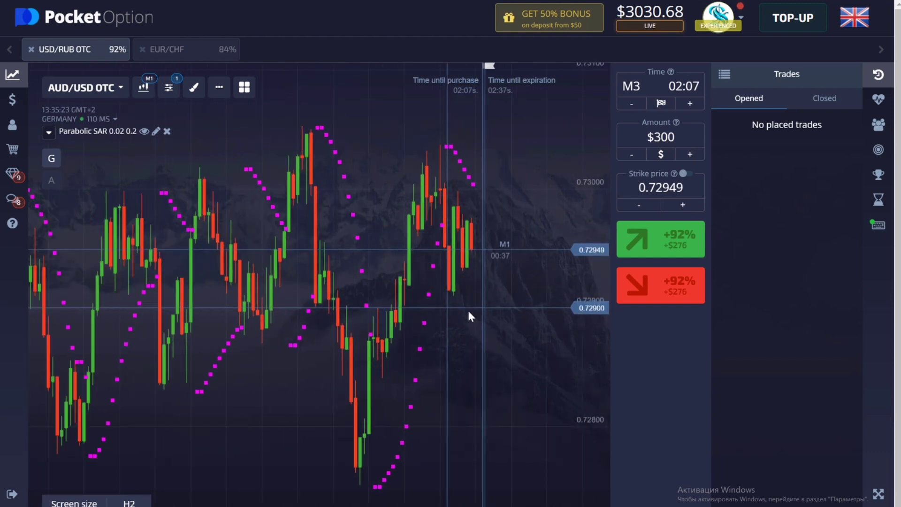
{"action": "scroll", "coordinate": [516, 320], "scroll_direction": "up", "scroll_amount": 1}
{"action": "scroll", "coordinate": [521, 281], "scroll_direction": "down", "scroll_amount": 1}
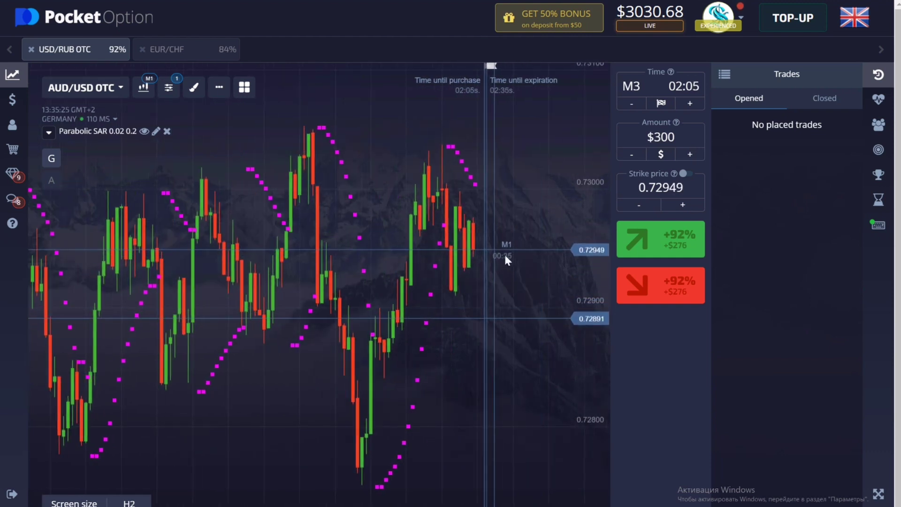
{"action": "scroll", "coordinate": [507, 239], "scroll_direction": "up", "scroll_amount": 1}
{"action": "scroll", "coordinate": [454, 234], "scroll_direction": "down", "scroll_amount": 1}
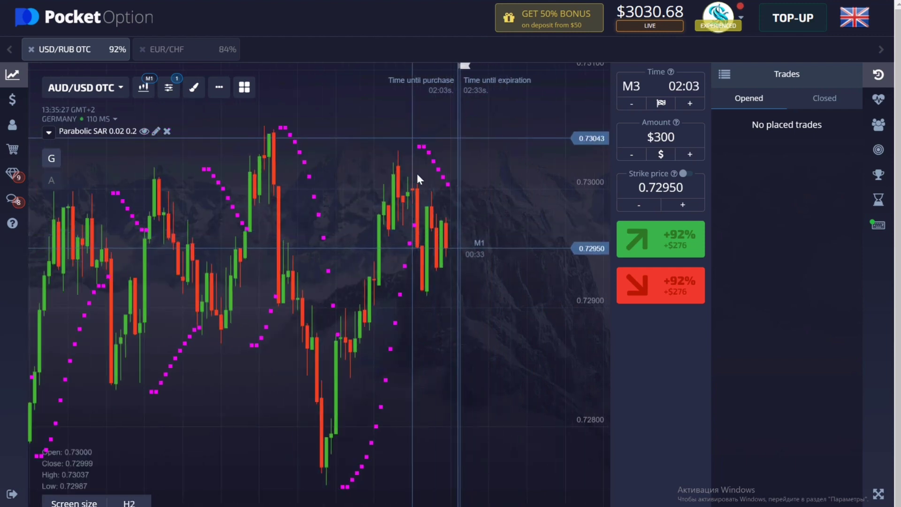
{"action": "scroll", "coordinate": [494, 220], "scroll_direction": "up", "scroll_amount": 1}
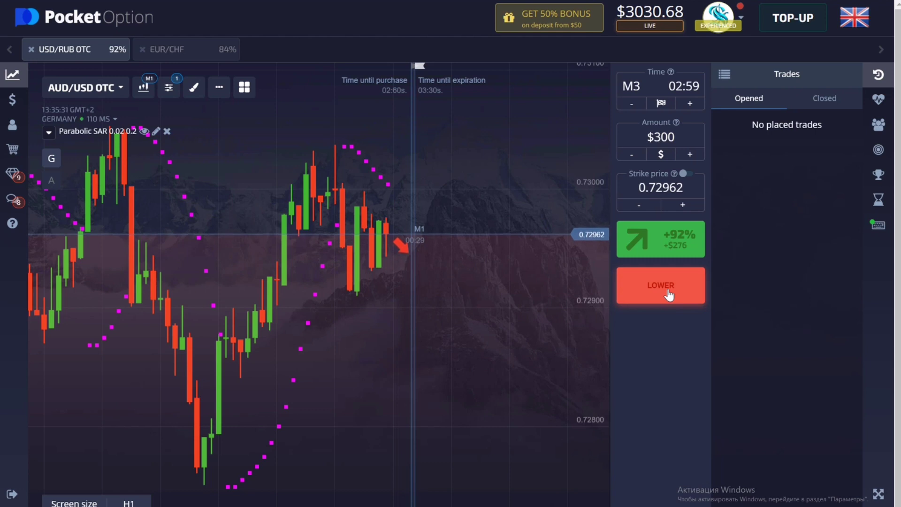
{"action": "left_click", "coordinate": [670, 296]}
{"action": "scroll", "coordinate": [567, 233], "scroll_direction": "up", "scroll_amount": 1}
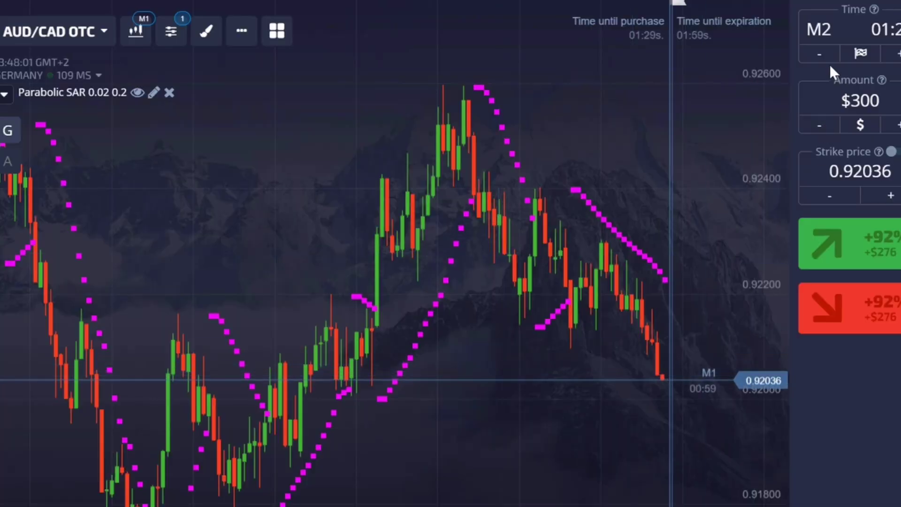
Place a $300 LOWER trade on AUD/CAD OTC and pan back to older candles
{"action": "left_click", "coordinate": [845, 308]}
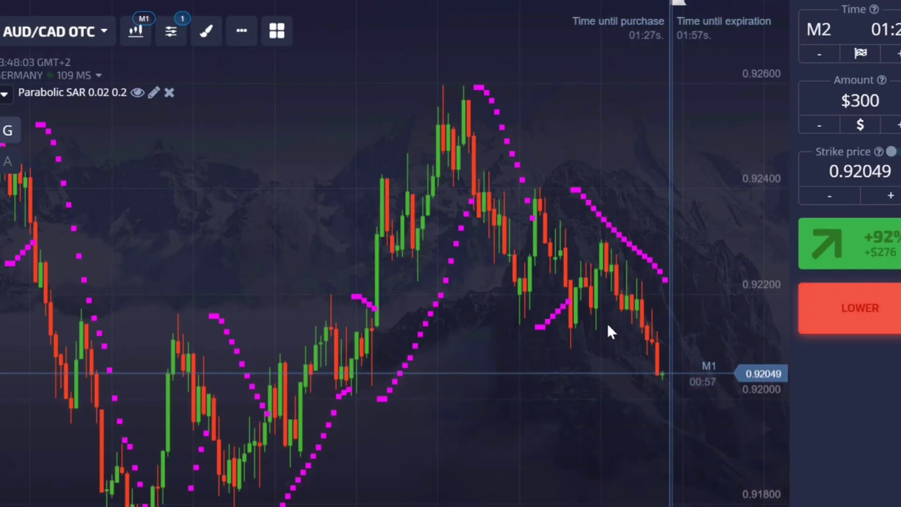
{"action": "scroll", "coordinate": [671, 333], "scroll_direction": "up", "scroll_amount": 3}
{"action": "scroll", "coordinate": [517, 354], "scroll_direction": "down", "scroll_amount": 4}
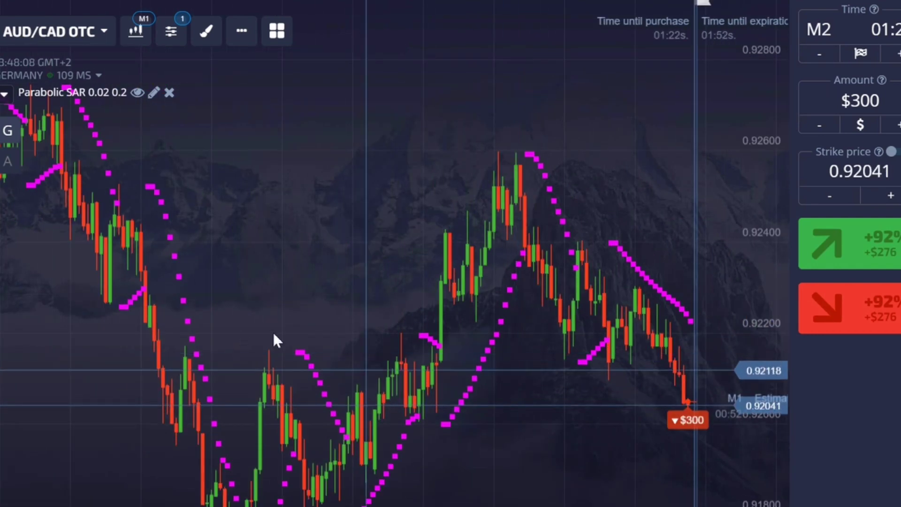
{"action": "left_click_drag", "start_coordinate": [272, 330], "coordinate": [422, 320]}
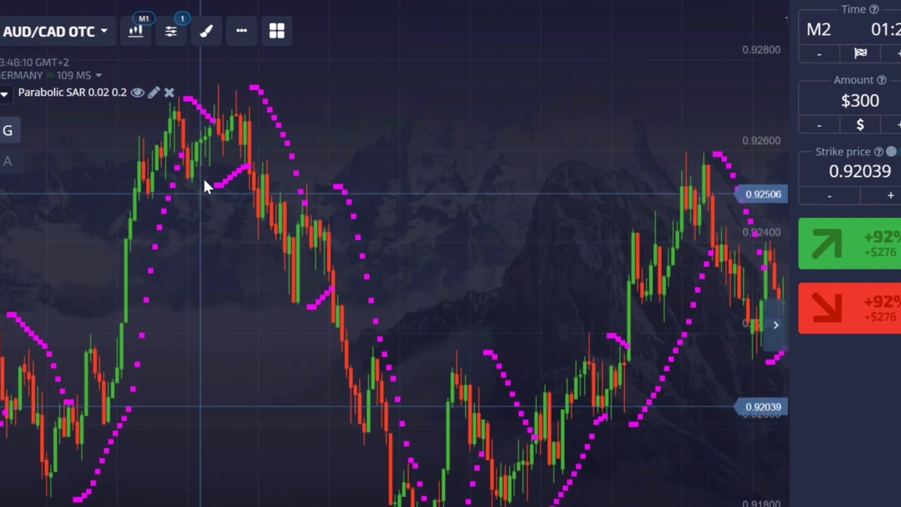
Capture the chart area with Lightshot and sketch yellow marks over the SAR swings
{"action": "key", "text": "Print"}
{"action": "left_click_drag", "start_coordinate": [240, 233], "coordinate": [463, 465]}
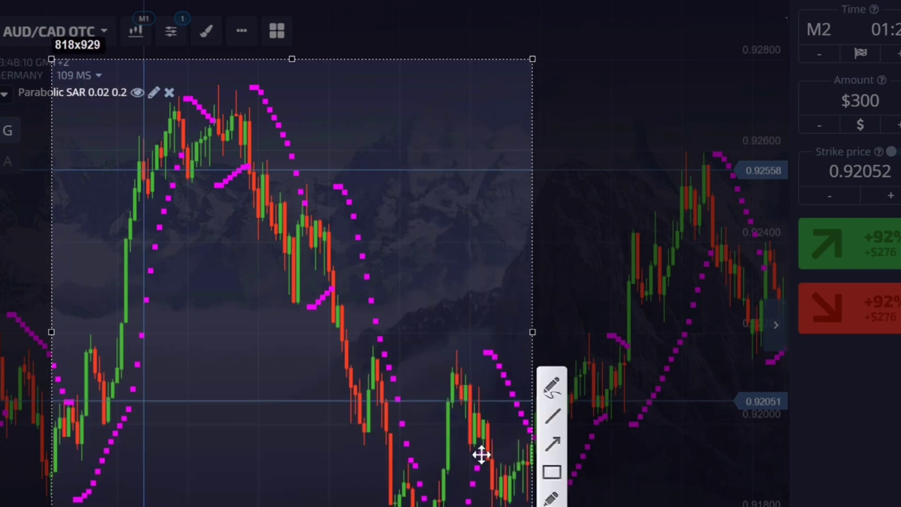
{"action": "left_click_drag", "start_coordinate": [128, 506], "coordinate": [175, 401]}
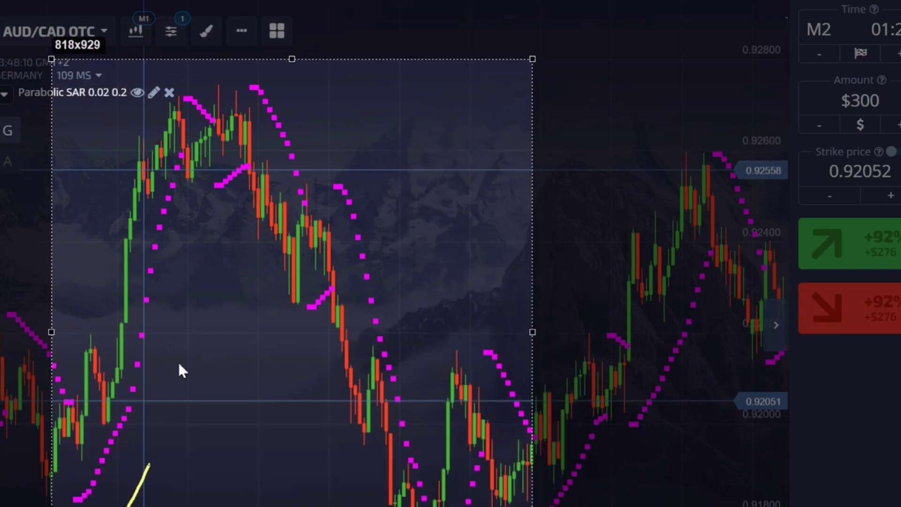
{"action": "mouse_move", "coordinate": [357, 159]}
{"action": "left_mouse_down"}
{"action": "mouse_move", "coordinate": [417, 493]}
{"action": "mouse_move", "coordinate": [379, 162]}
{"action": "left_mouse_up"}
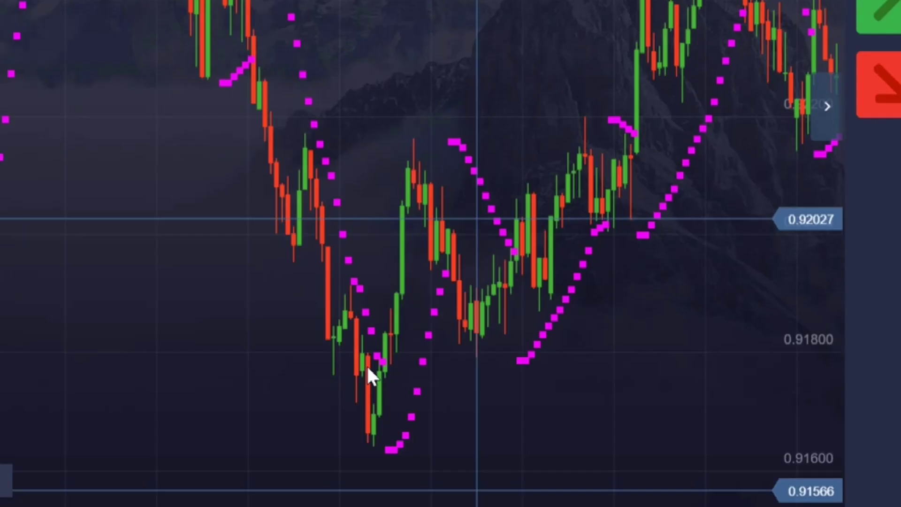
{"action": "scroll", "coordinate": [500, 247], "scroll_direction": "up", "scroll_amount": 6}
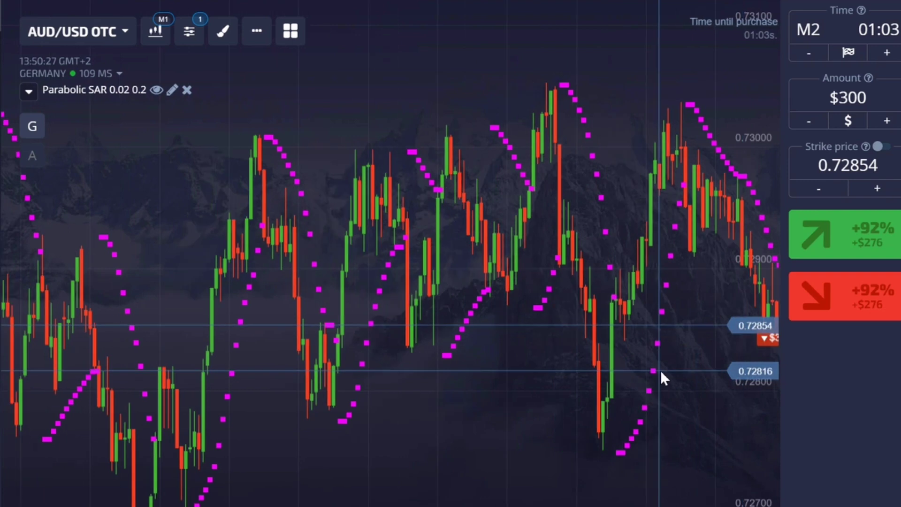
{"action": "left_click_drag", "start_coordinate": [697, 396], "coordinate": [630, 393]}
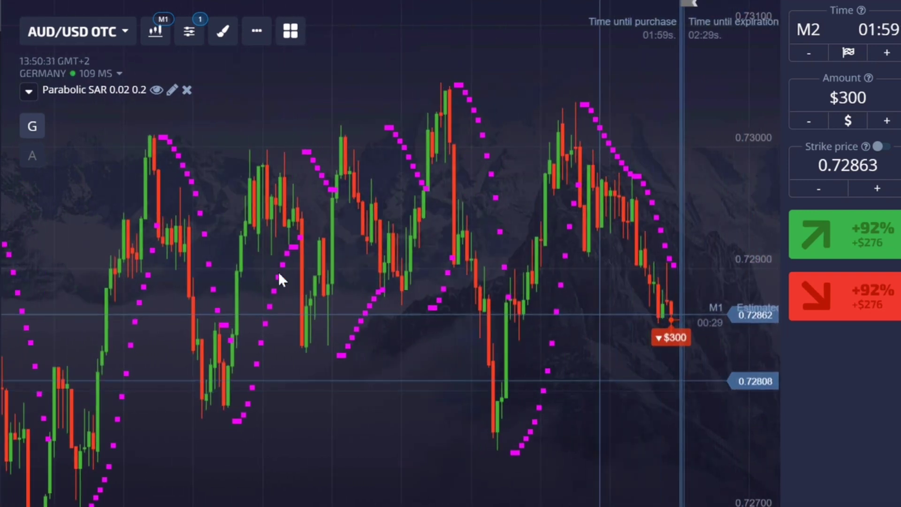
{"action": "key", "text": "Print"}
{"action": "mouse_move", "coordinate": [113, 66]}
{"action": "left_mouse_down"}
{"action": "mouse_move", "coordinate": [739, 489]}
{"action": "mouse_move", "coordinate": [762, 495]}
{"action": "left_mouse_up"}
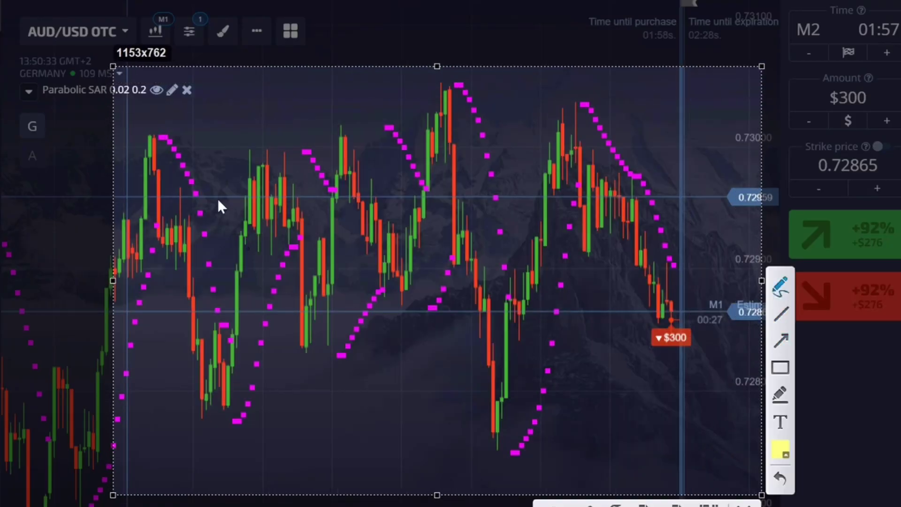
{"action": "left_click_drag", "start_coordinate": [144, 123], "coordinate": [242, 259]}
{"action": "left_click_drag", "start_coordinate": [167, 287], "coordinate": [121, 143]}
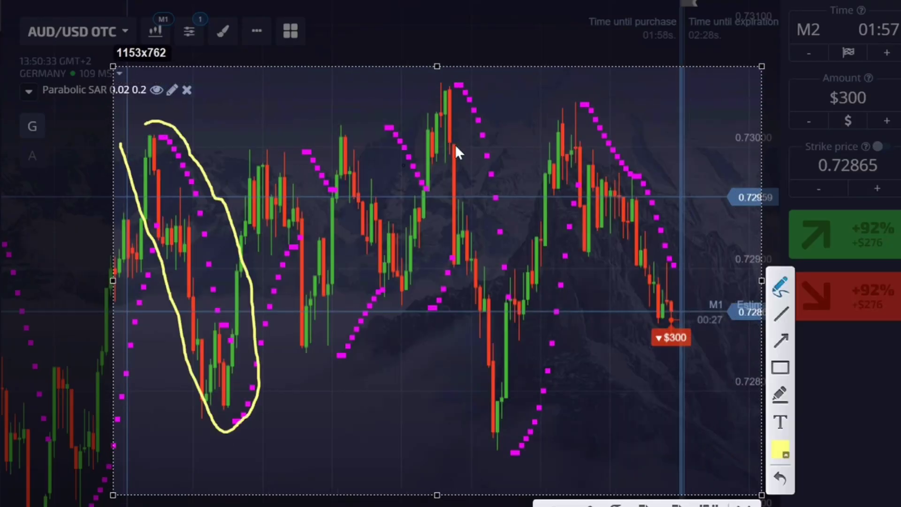
{"action": "left_click_drag", "start_coordinate": [482, 89], "coordinate": [513, 281]}
{"action": "left_click_drag", "start_coordinate": [460, 367], "coordinate": [460, 132]}
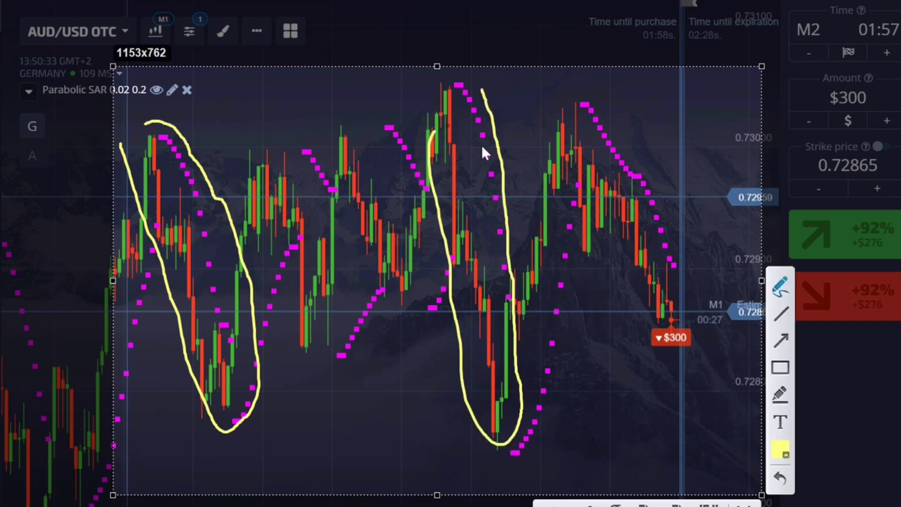
{"action": "left_click_drag", "start_coordinate": [616, 117], "coordinate": [696, 360]}
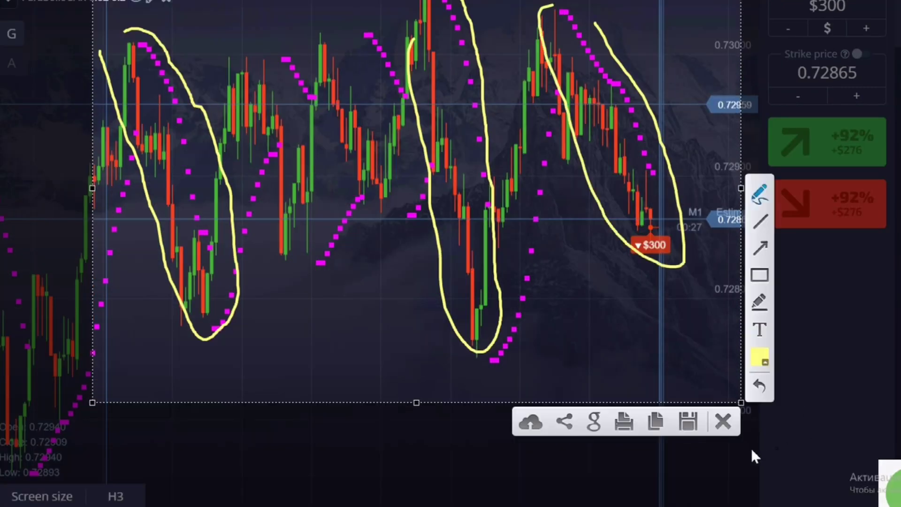
{"action": "left_click", "coordinate": [724, 418]}
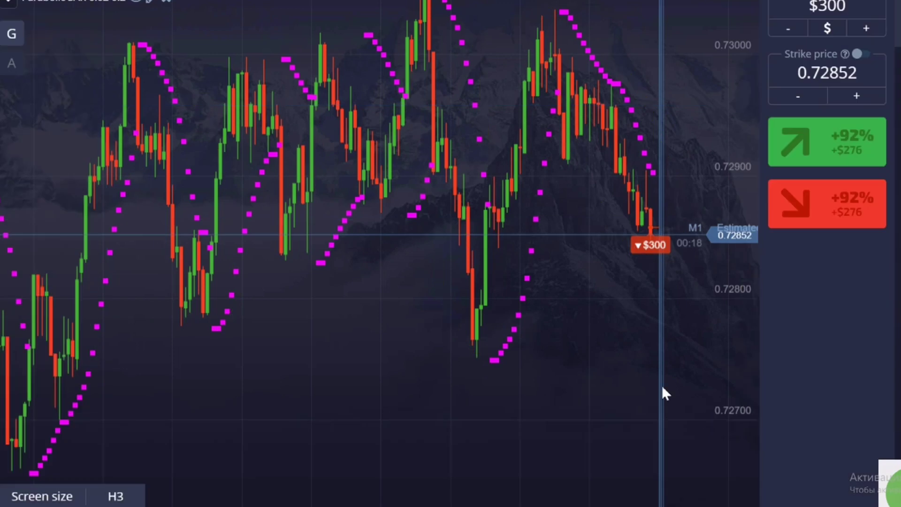
Zoom in on the latest falling AUD/USD candles
{"action": "scroll", "coordinate": [642, 378], "scroll_direction": "up", "scroll_amount": 5}
{"action": "scroll", "coordinate": [535, 386], "scroll_direction": "up", "scroll_amount": 2}
{"action": "scroll", "coordinate": [543, 384], "scroll_direction": "down", "scroll_amount": 1}
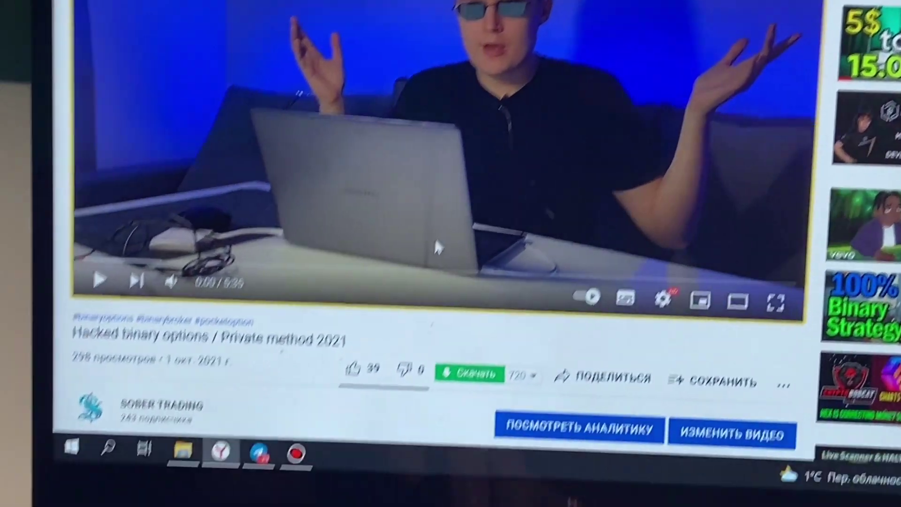
{"action": "scroll", "coordinate": [437, 247], "scroll_direction": "down", "scroll_amount": 3}
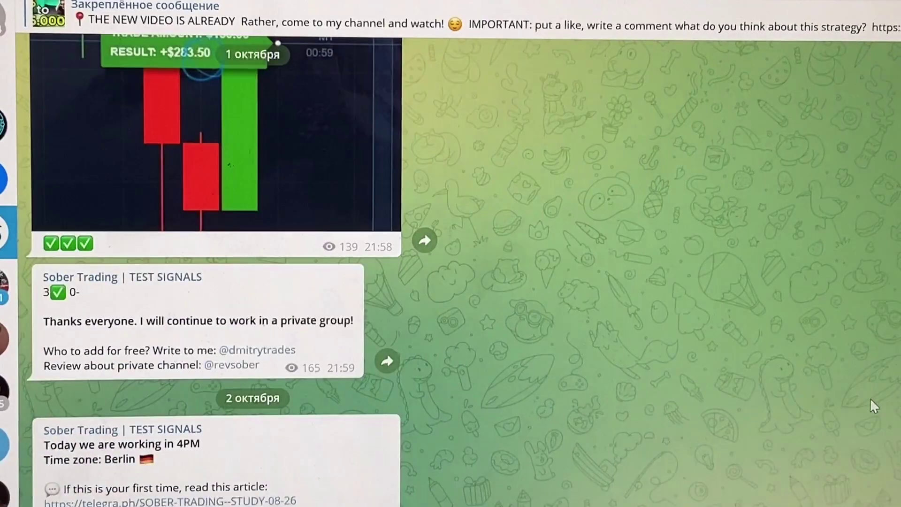
Scroll up through the earlier signal posts, then down through the review screenshots
{"action": "scroll", "coordinate": [872, 397], "scroll_direction": "up", "scroll_amount": 10}
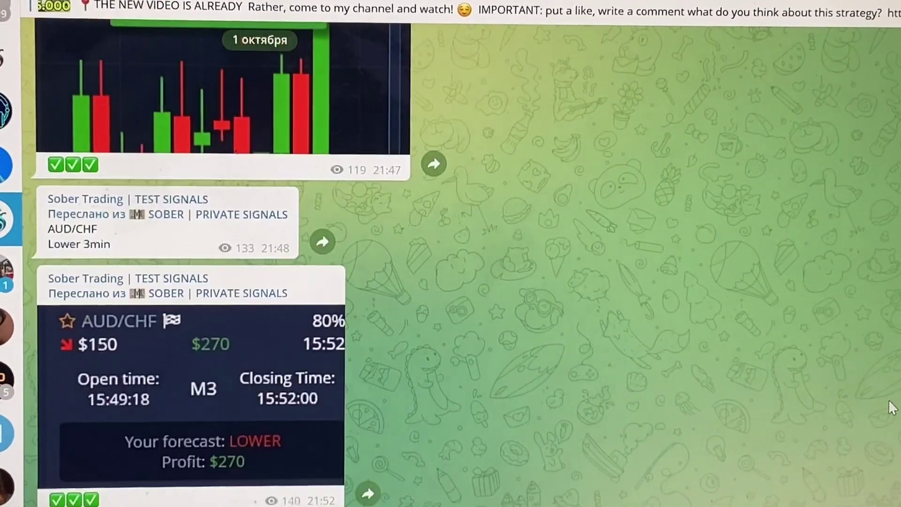
{"action": "scroll", "coordinate": [889, 407], "scroll_direction": "up", "scroll_amount": 5}
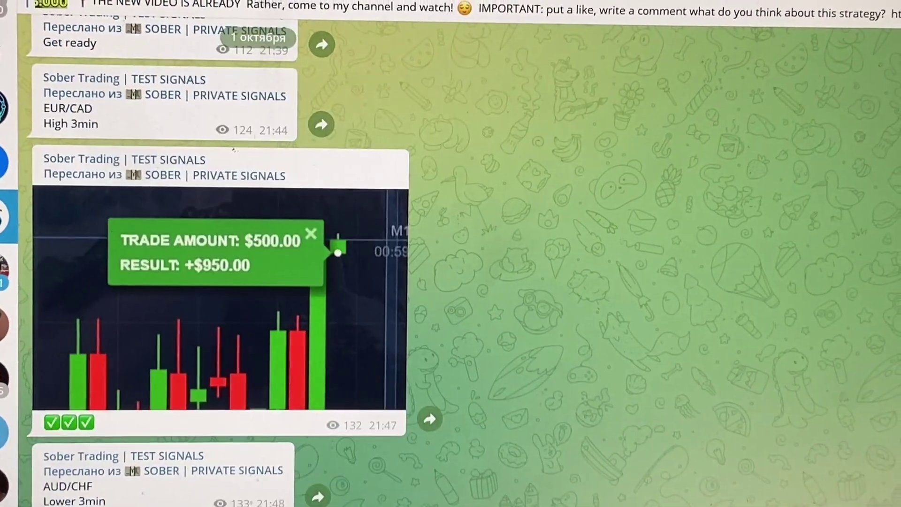
{"action": "scroll", "coordinate": [680, 183], "scroll_direction": "up", "scroll_amount": 15}
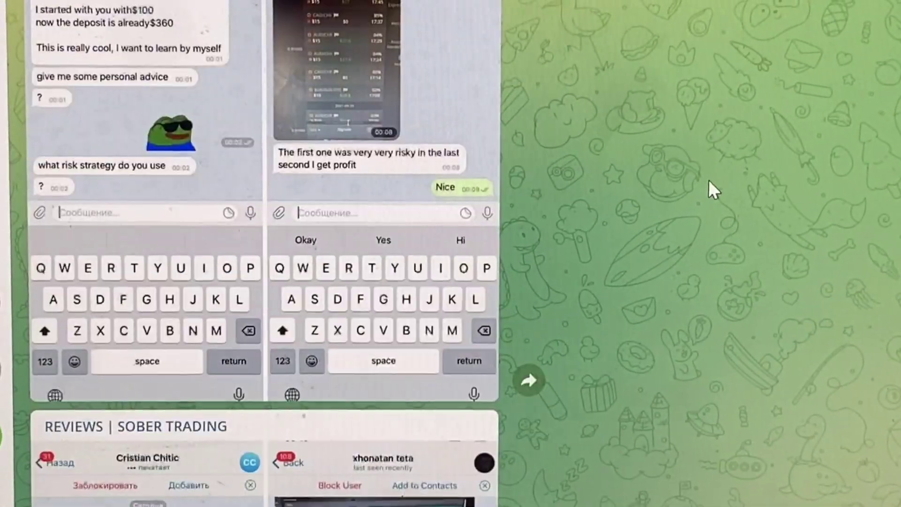
{"action": "scroll", "coordinate": [708, 179], "scroll_direction": "down", "scroll_amount": 15}
{"action": "scroll", "coordinate": [726, 160], "scroll_direction": "down", "scroll_amount": 15}
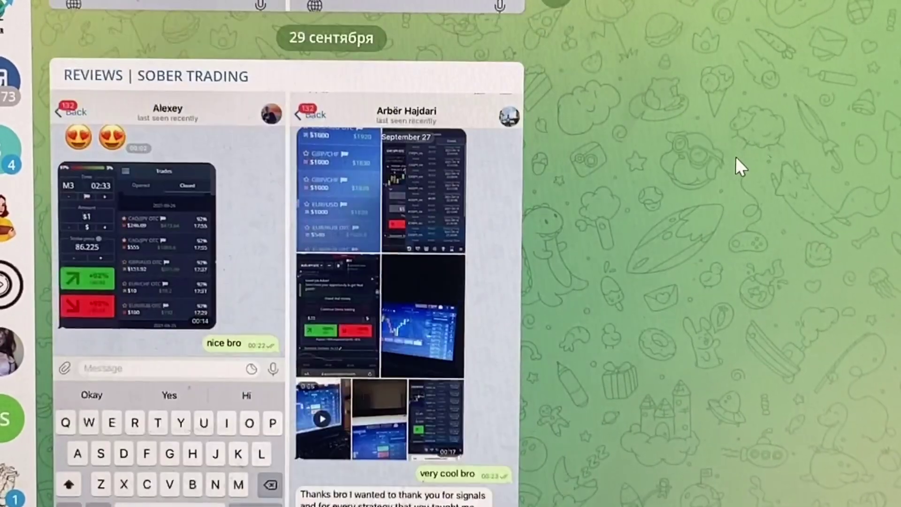
{"action": "scroll", "coordinate": [736, 159], "scroll_direction": "down", "scroll_amount": 15}
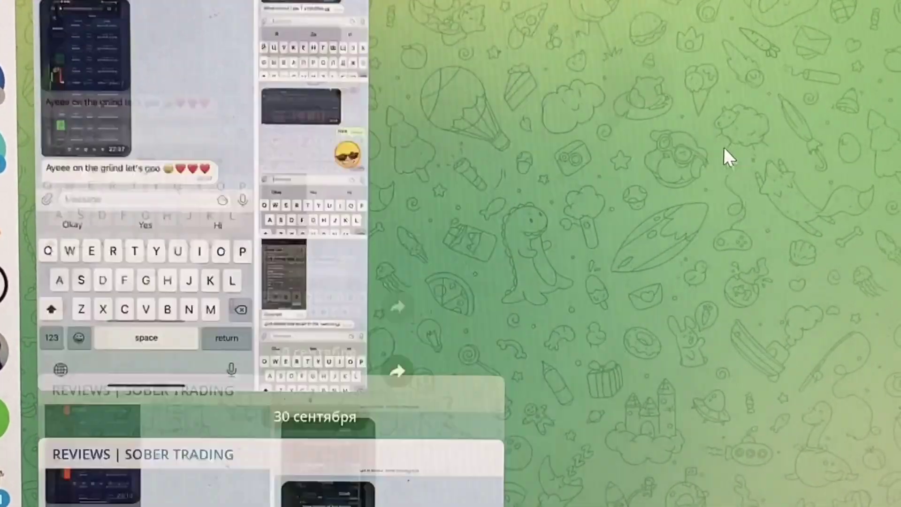